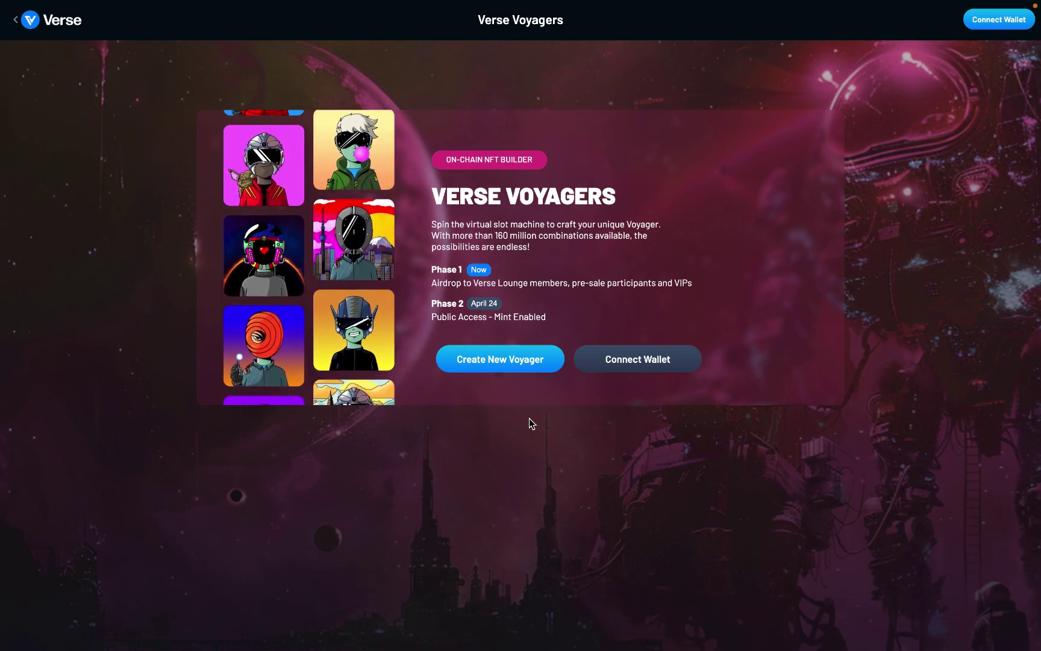
Begin a new Voyager with Create New Voyager, which reports no wallet connected.
left_click(649, 367)
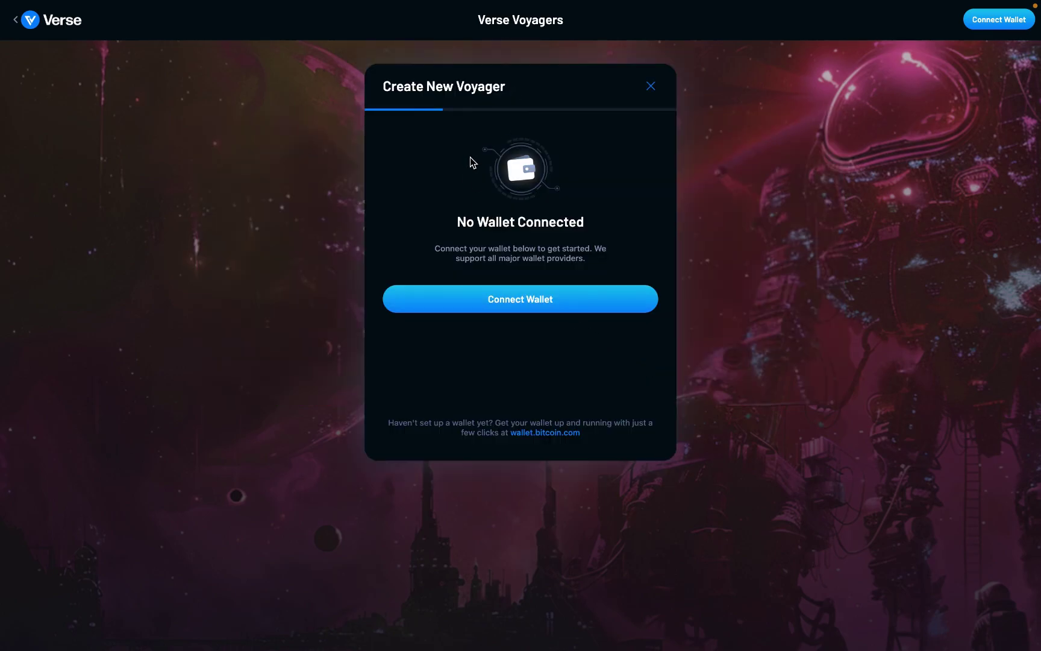
Connect a Polygon wallet through Bitcoin.com Wallet by scanning its QR code with the phone.
left_click(529, 309)
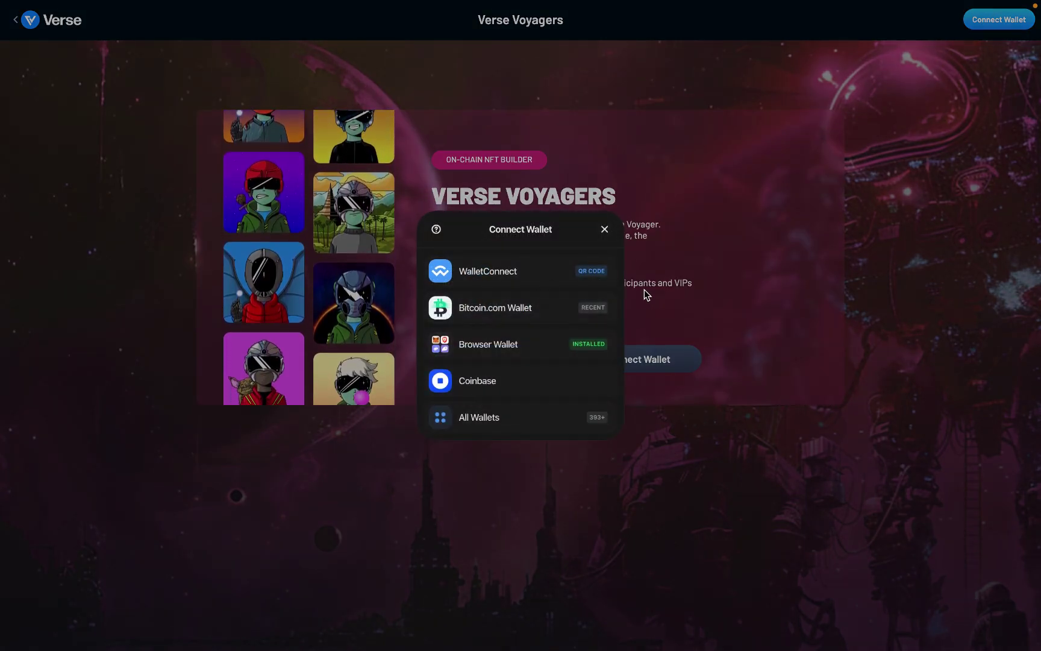
left_click(555, 317)
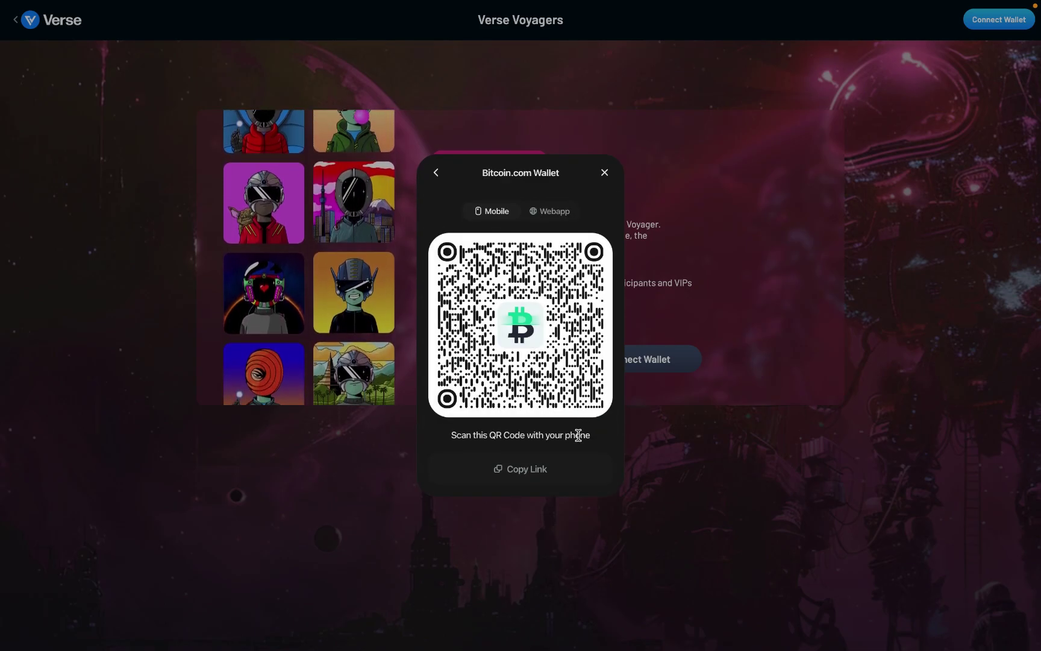
triple_click(460, 435)
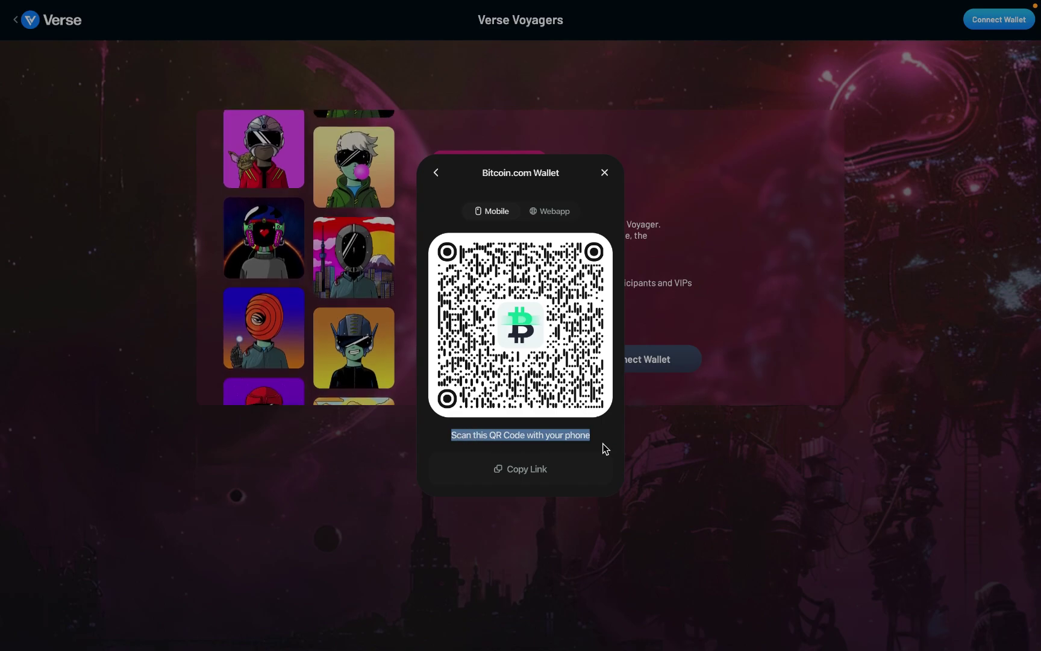
left_click(572, 438)
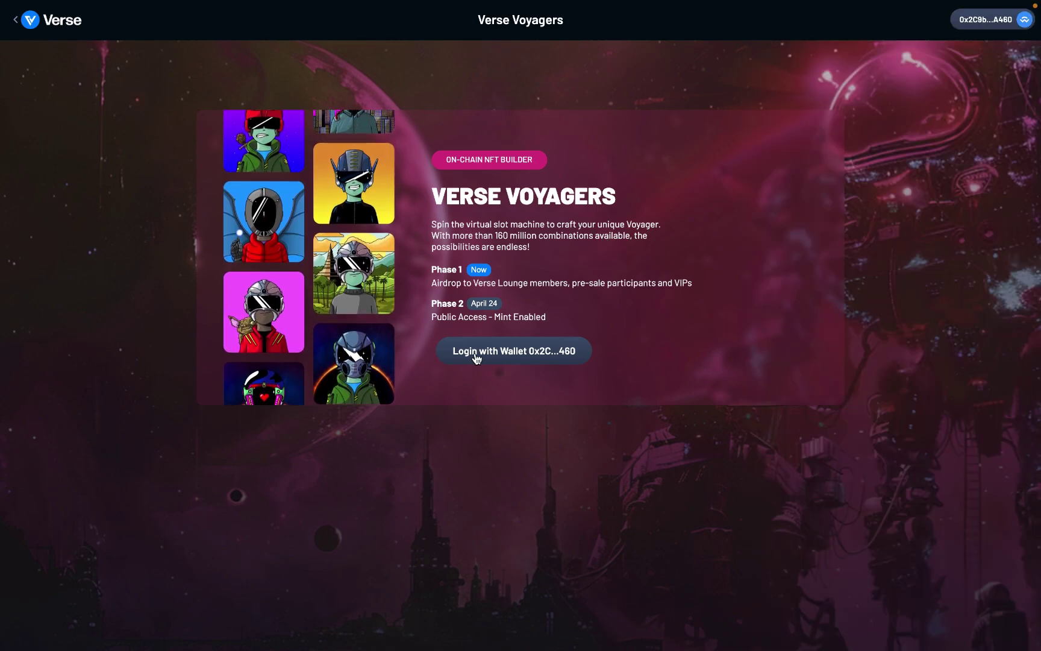
Log in with the connected wallet and sign the sign-in message.
left_click(476, 355)
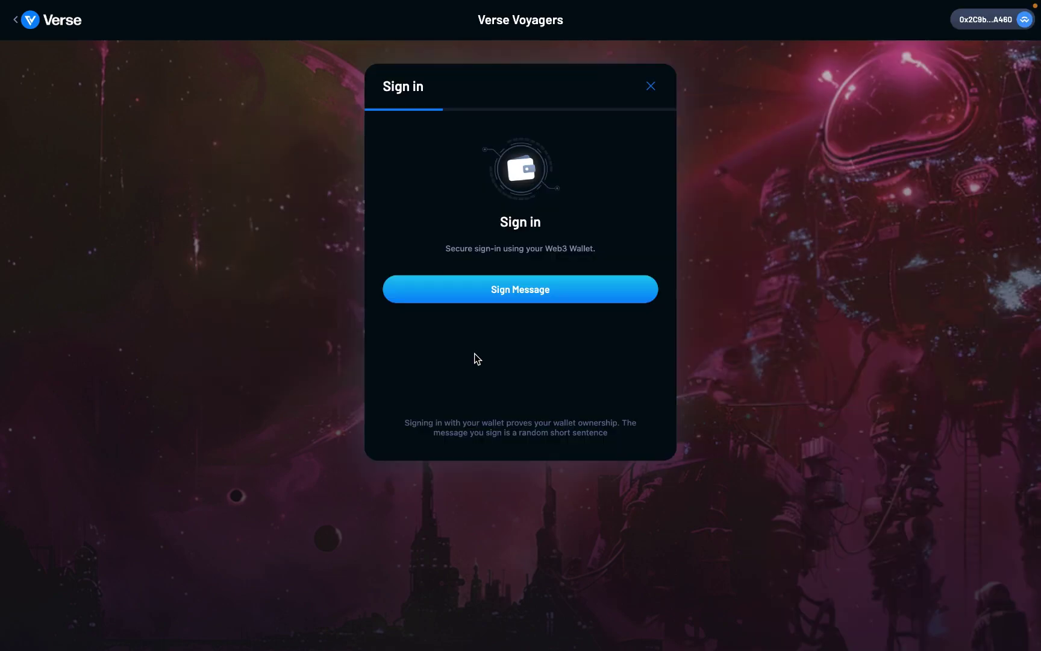
left_click(509, 292)
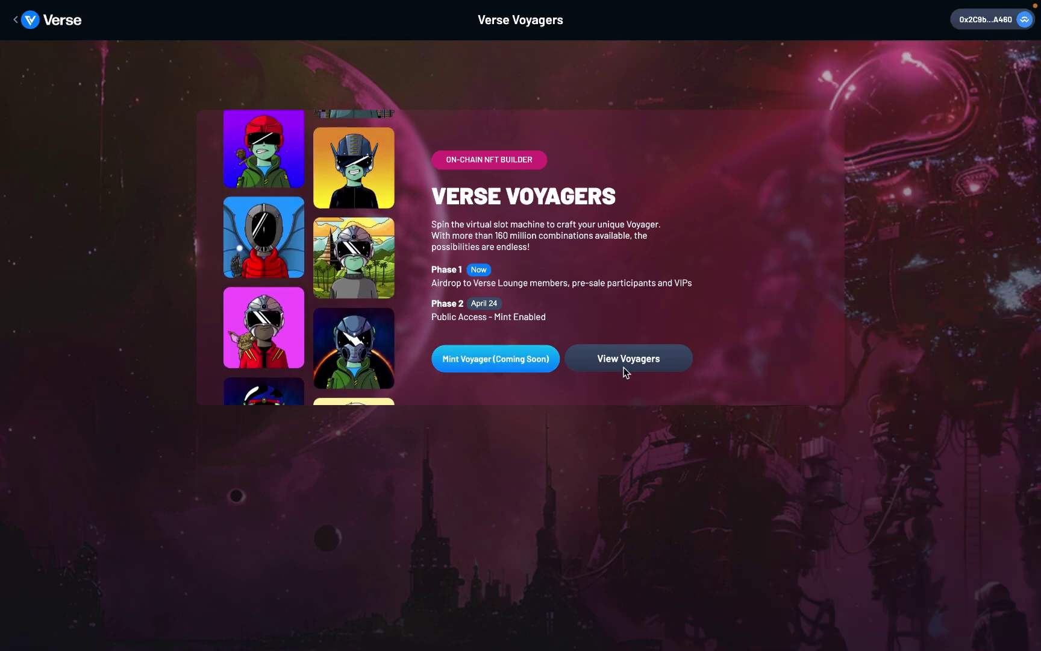
Open View Voyagers and start building Voyager #696 at the Unlock Body step.
left_click(625, 371)
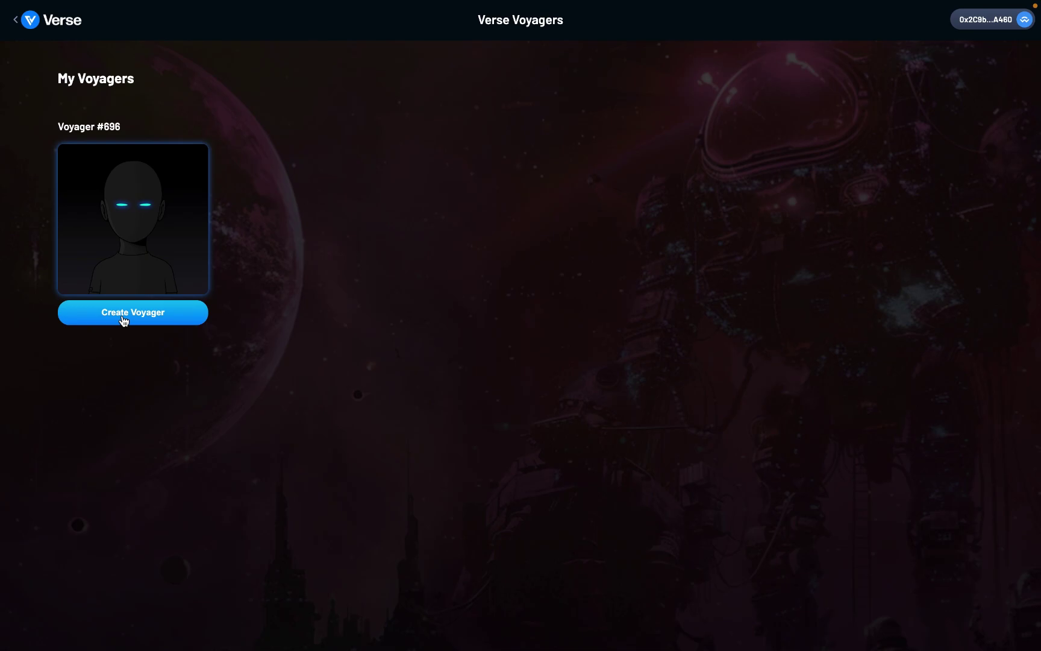
left_click(124, 320)
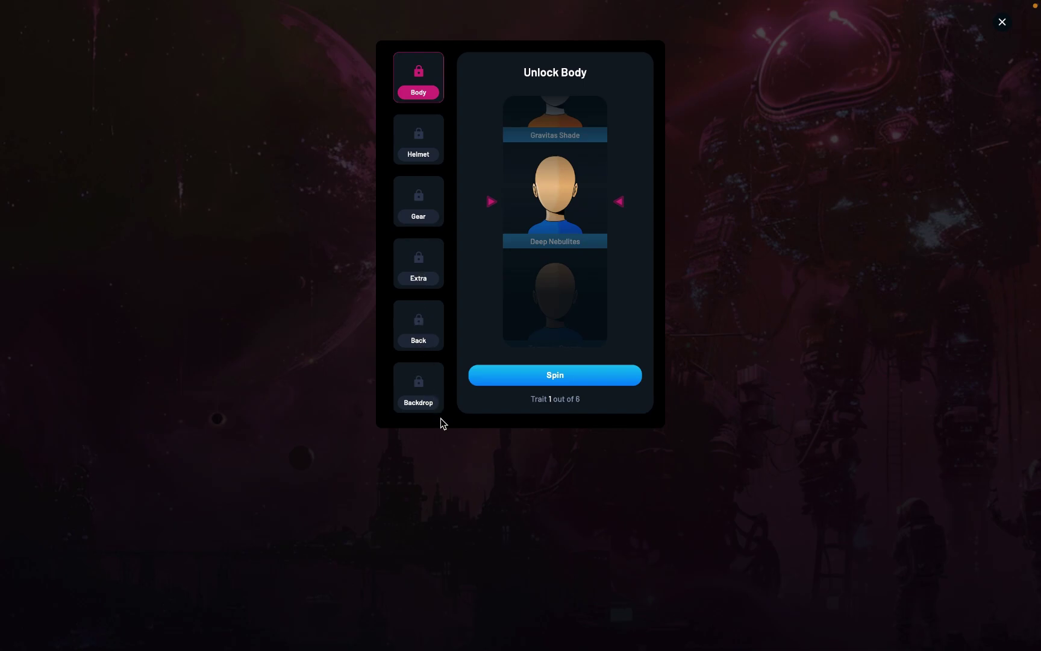
Spin the Body, Helmet, Gear, Back and Backdrop traits, then review the six results.
left_click(557, 379)
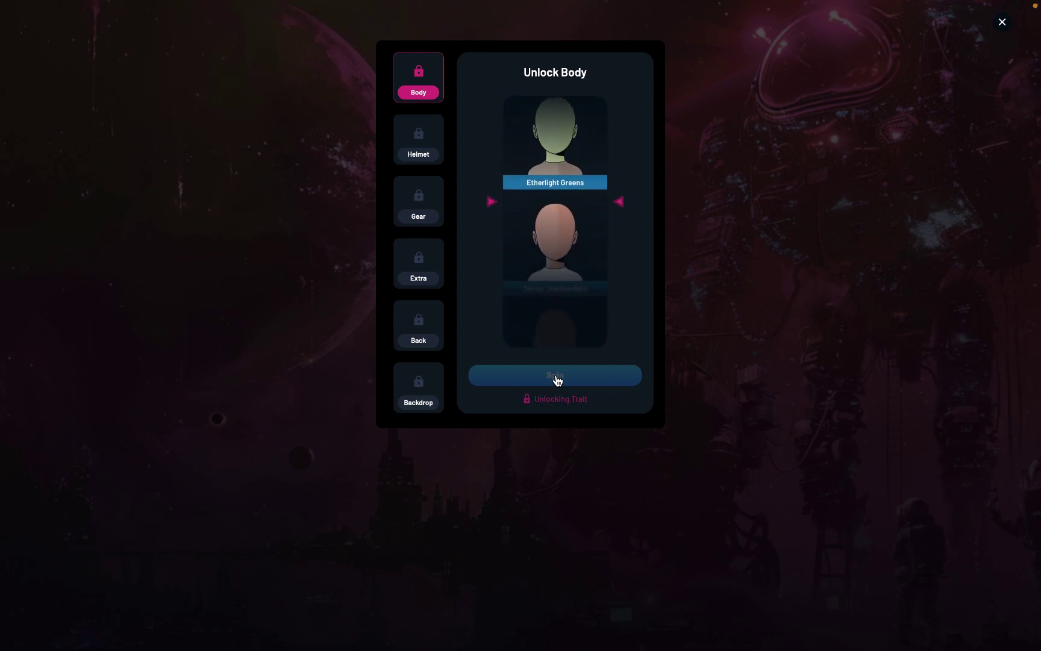
left_click(560, 378)
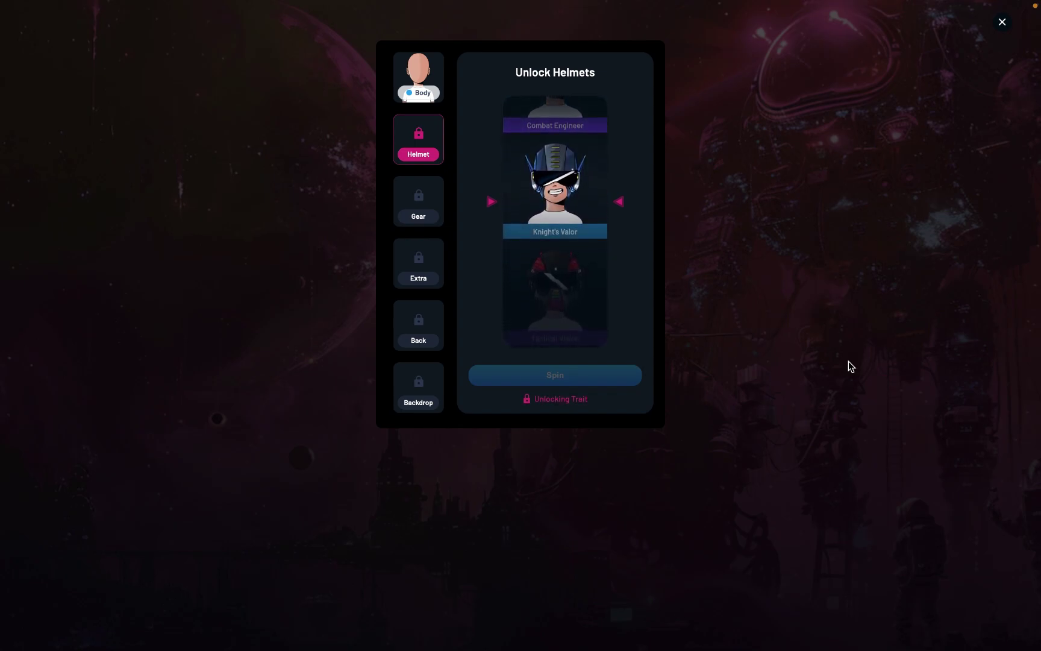
left_click(603, 386)
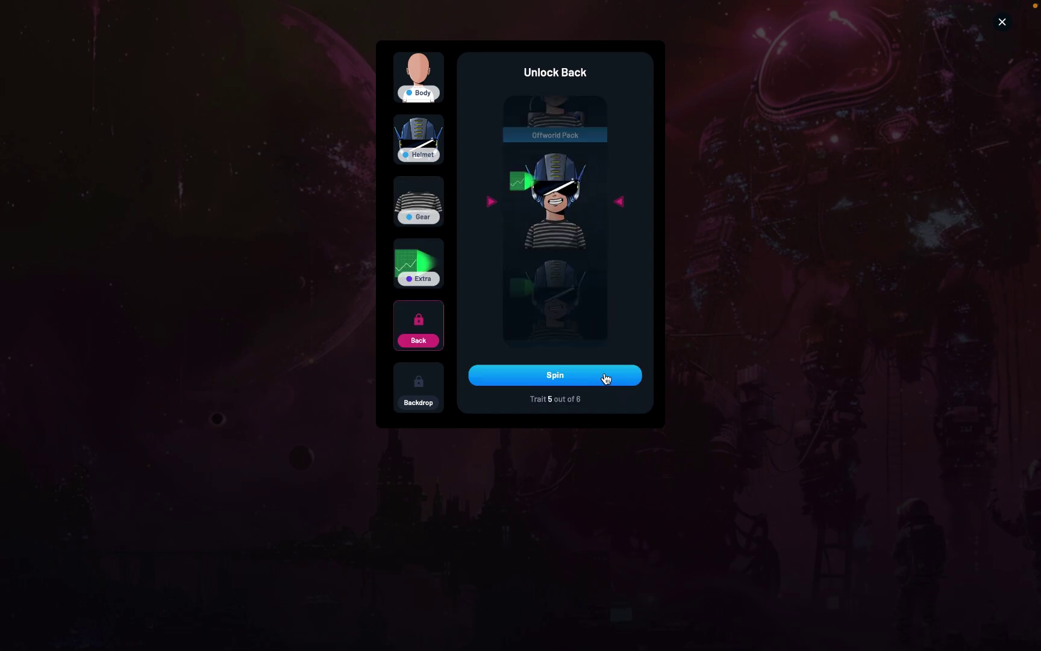
left_click(604, 376)
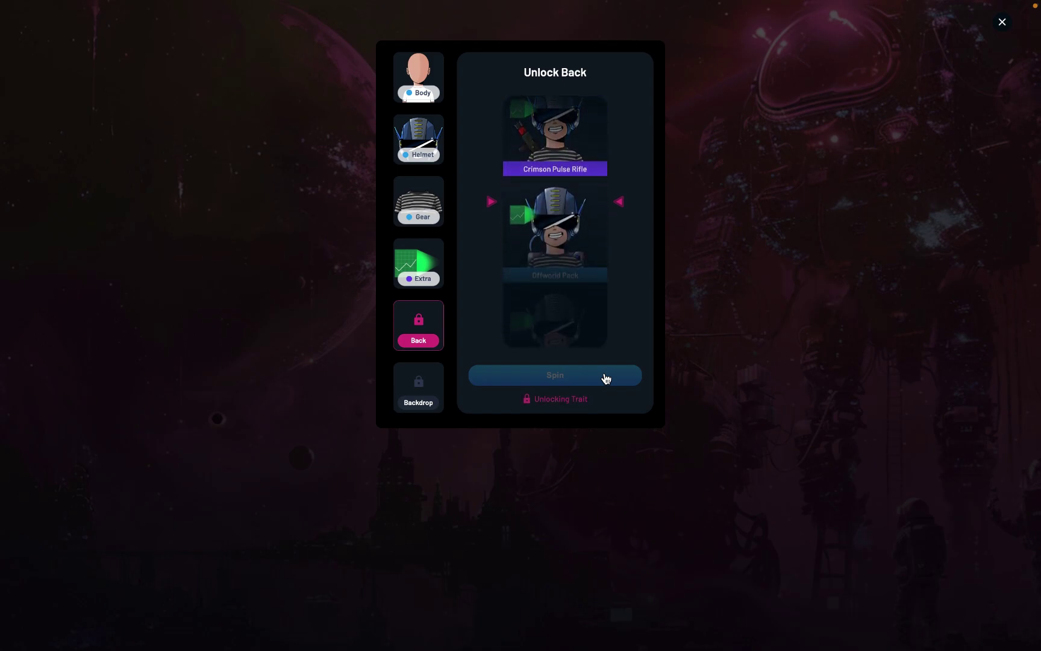
left_click(605, 378)
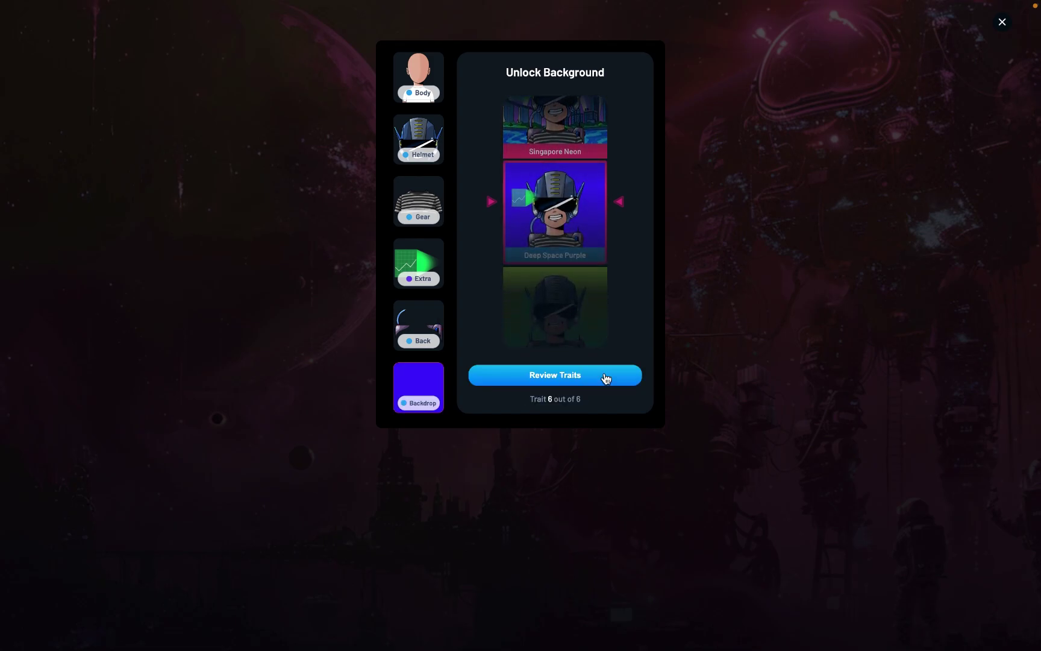
left_click(606, 376)
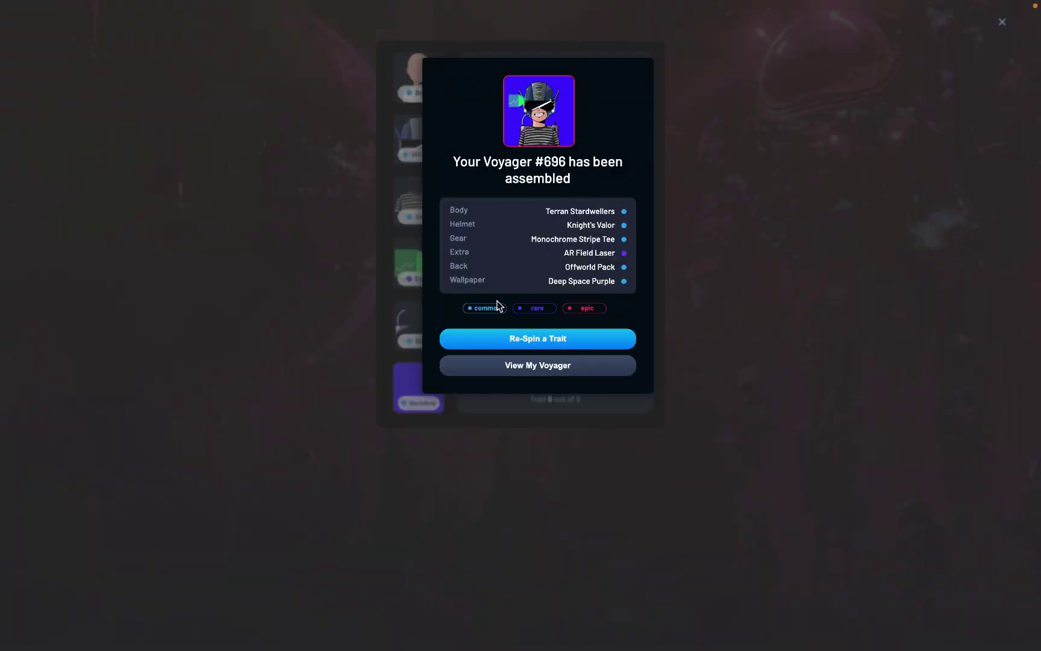
Pick Body as the trait to re-spin and pay for the re-spin transaction.
double_click(482, 307)
left_click(531, 313)
left_click(524, 341)
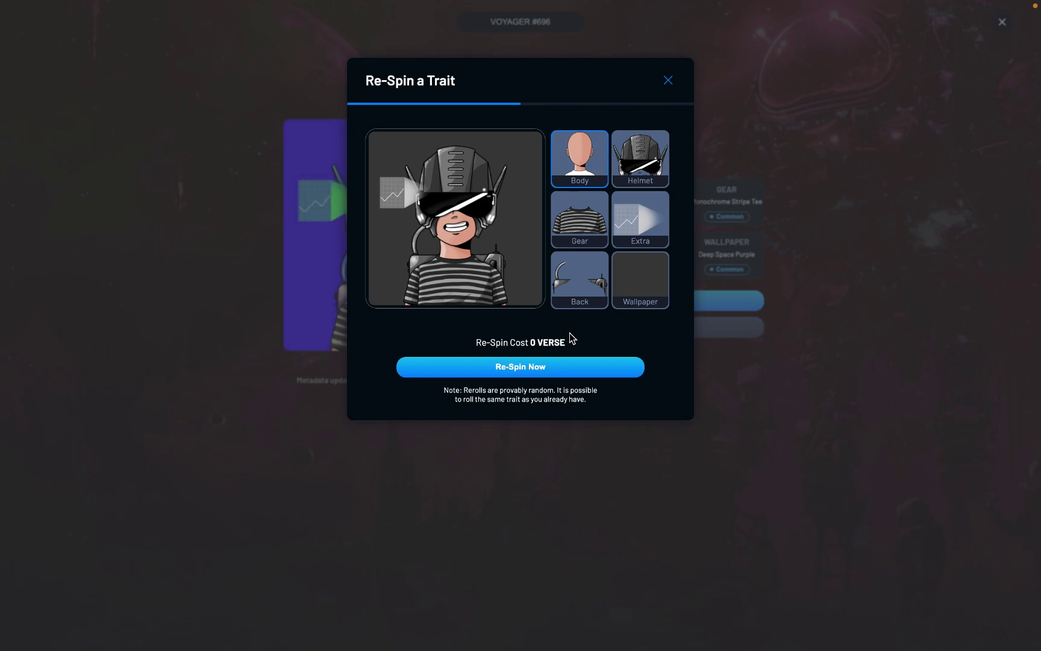
left_click(512, 369)
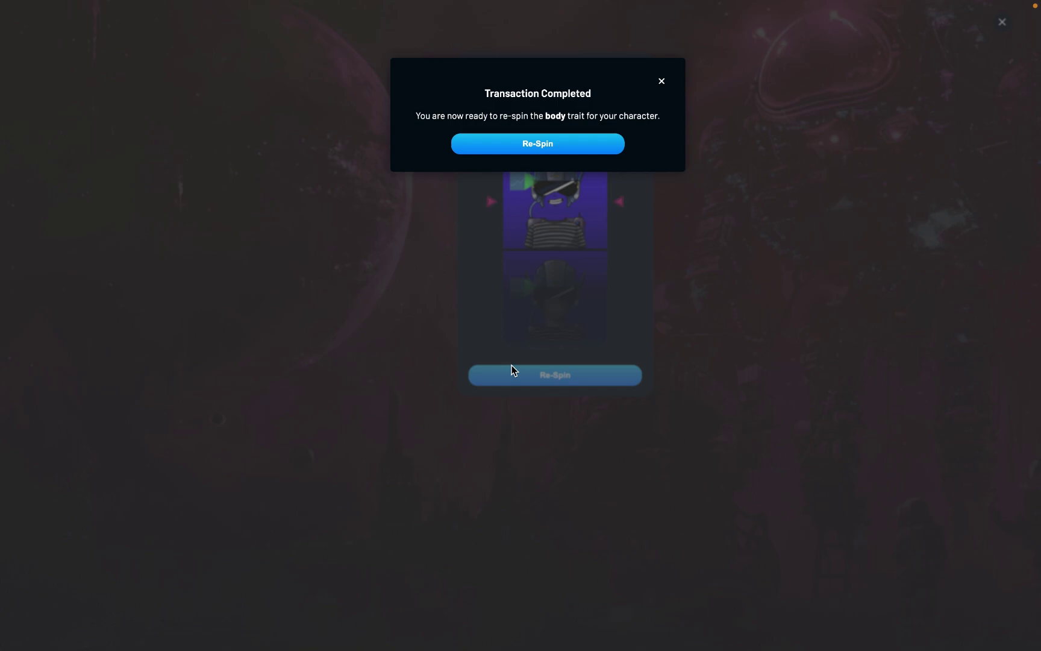
Re-spin the body to reveal Terranox Bronze, then return to choosing another trait to re-spin.
left_click(541, 147)
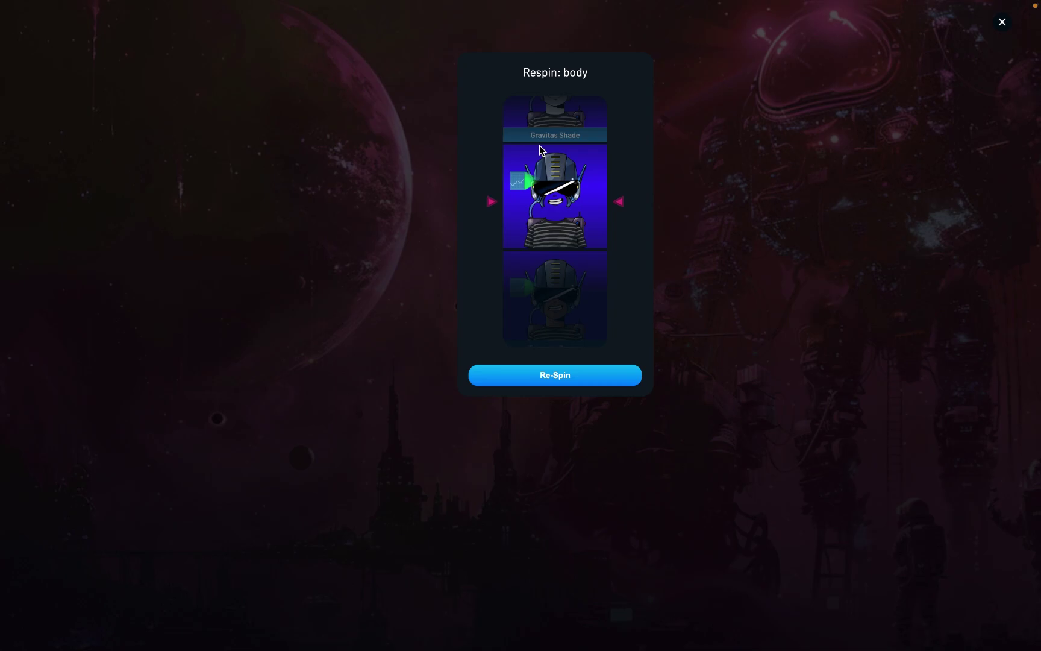
left_click(545, 376)
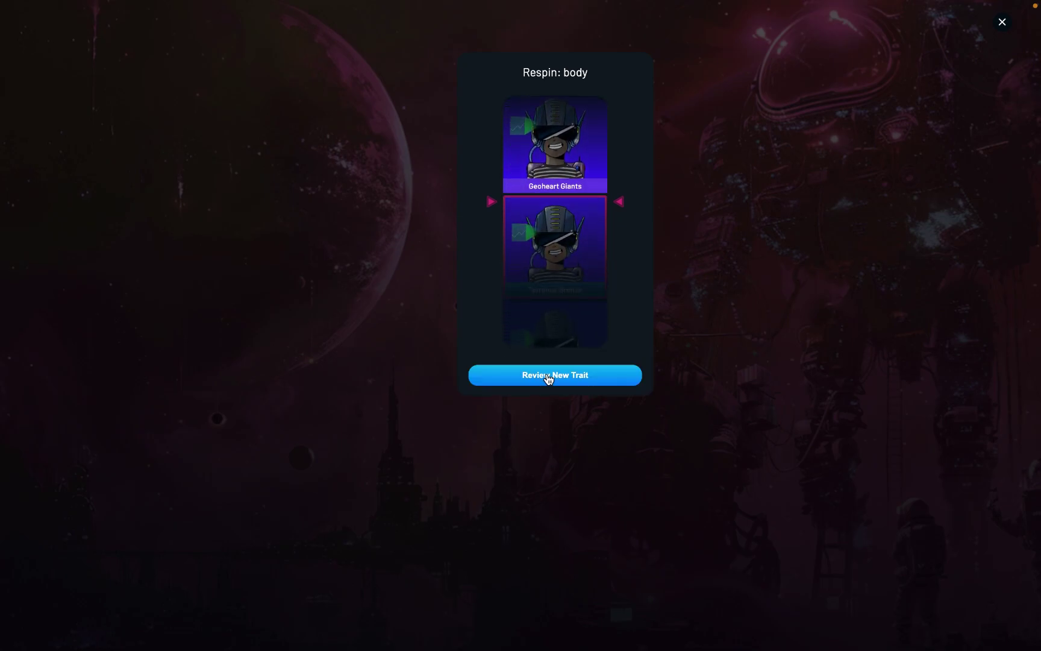
left_click(548, 374)
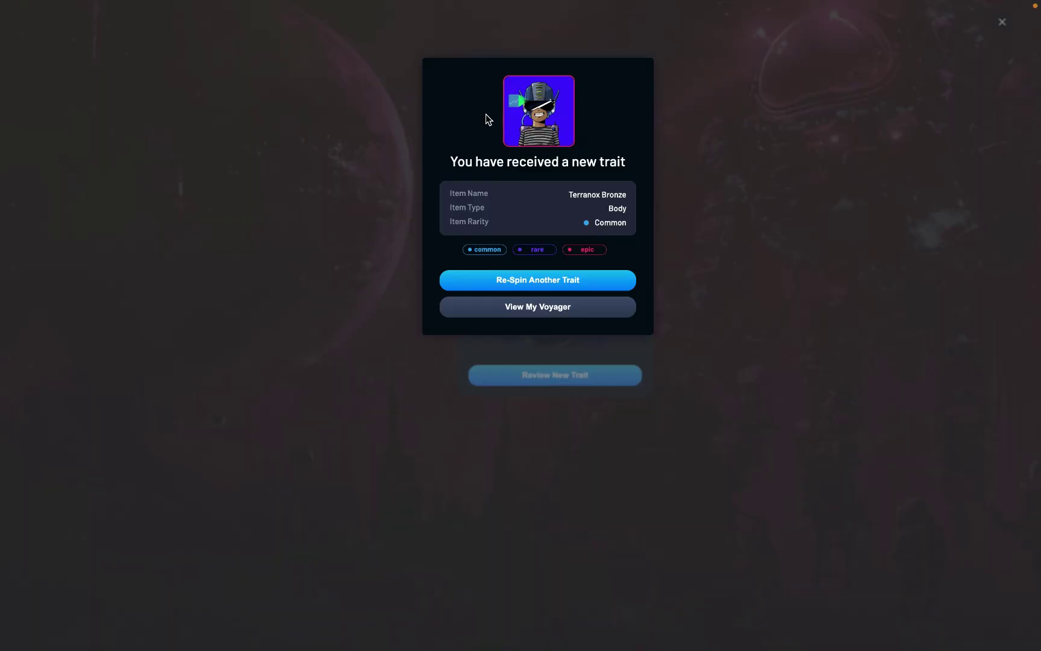
double_click(594, 196)
left_click_drag(593, 196, 611, 197)
left_click(612, 197)
left_click(574, 281)
Start a second 600 VERSE re-spin, toggling the one-transaction approval limit on and off.
triple_click(527, 332)
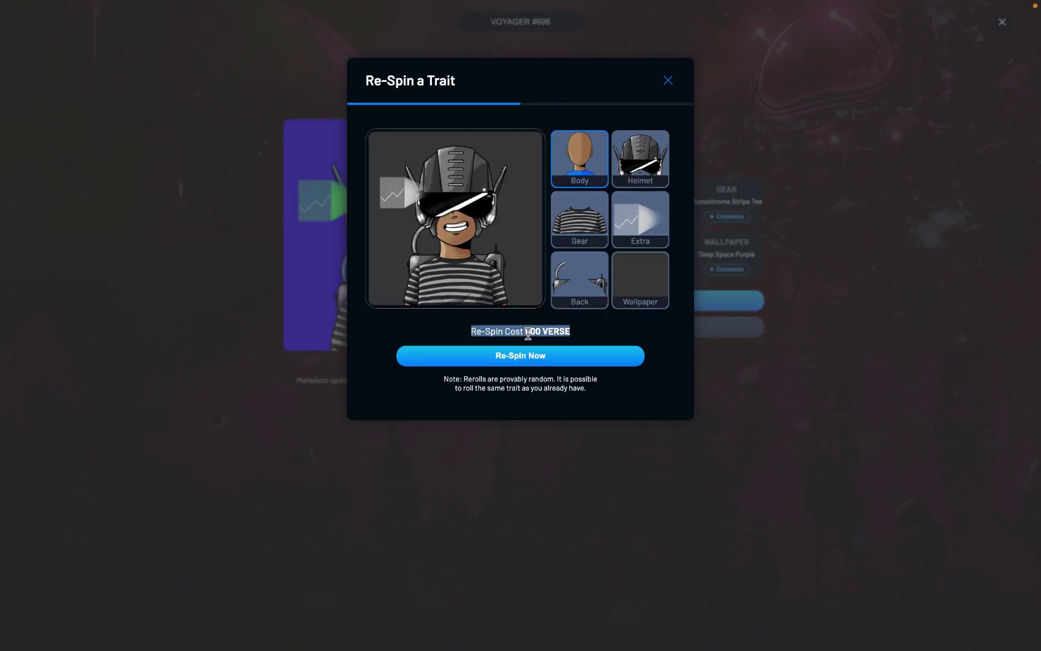
left_click(563, 331)
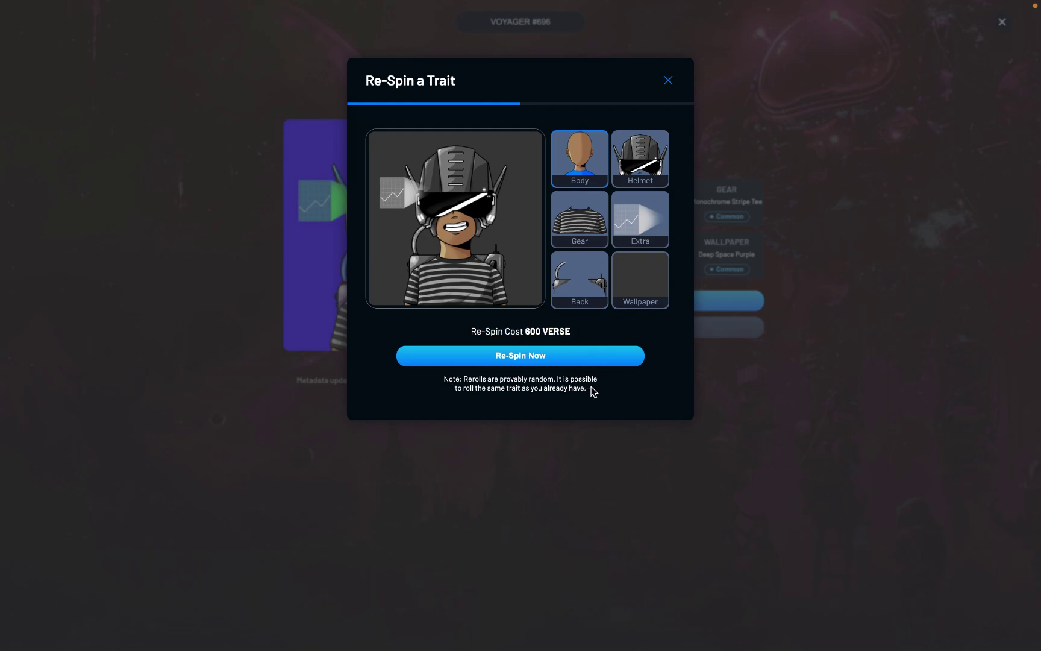
left_click(615, 353)
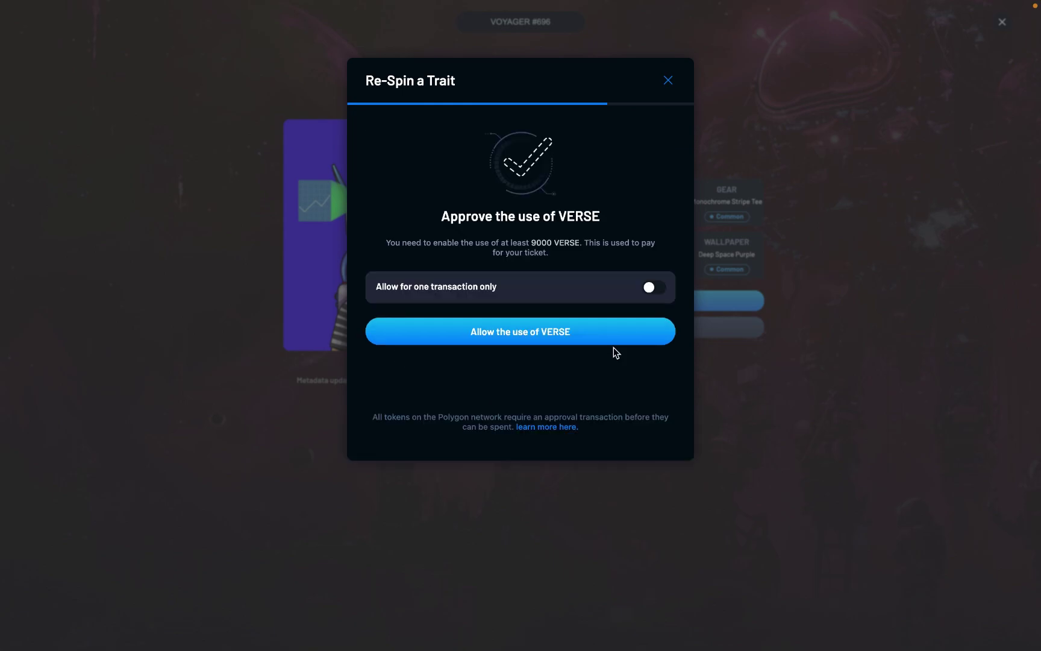
left_click(653, 288)
left_click(654, 290)
Approve VERSE spending, check final traits such as AR Field Laser, and open #696 on OpenSea.
left_click(497, 336)
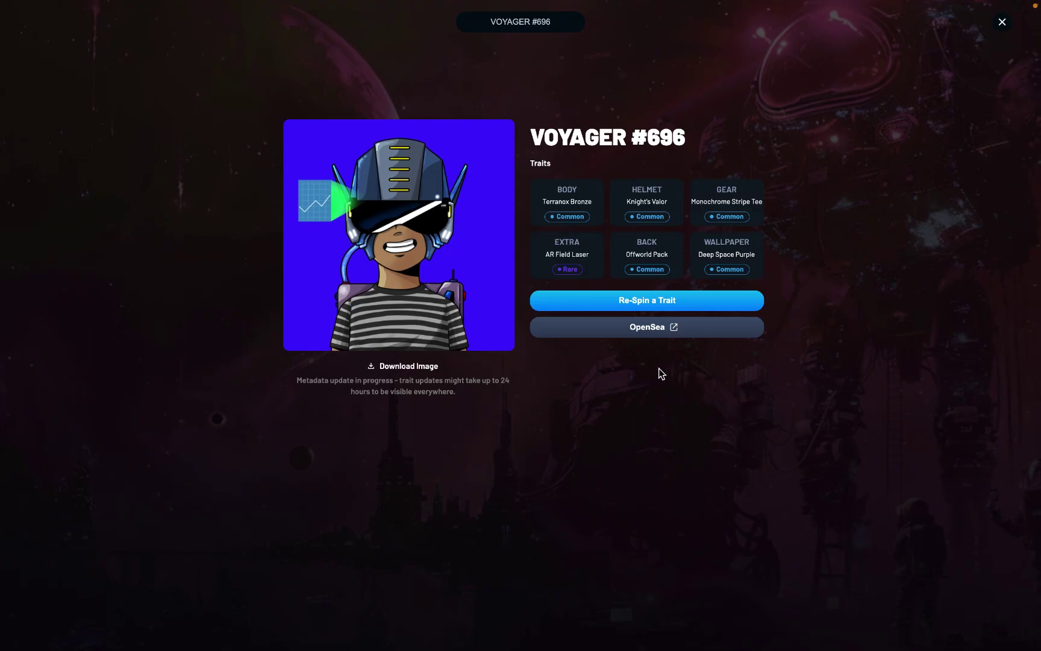
triple_click(570, 254)
left_click(572, 253)
left_click(642, 331)
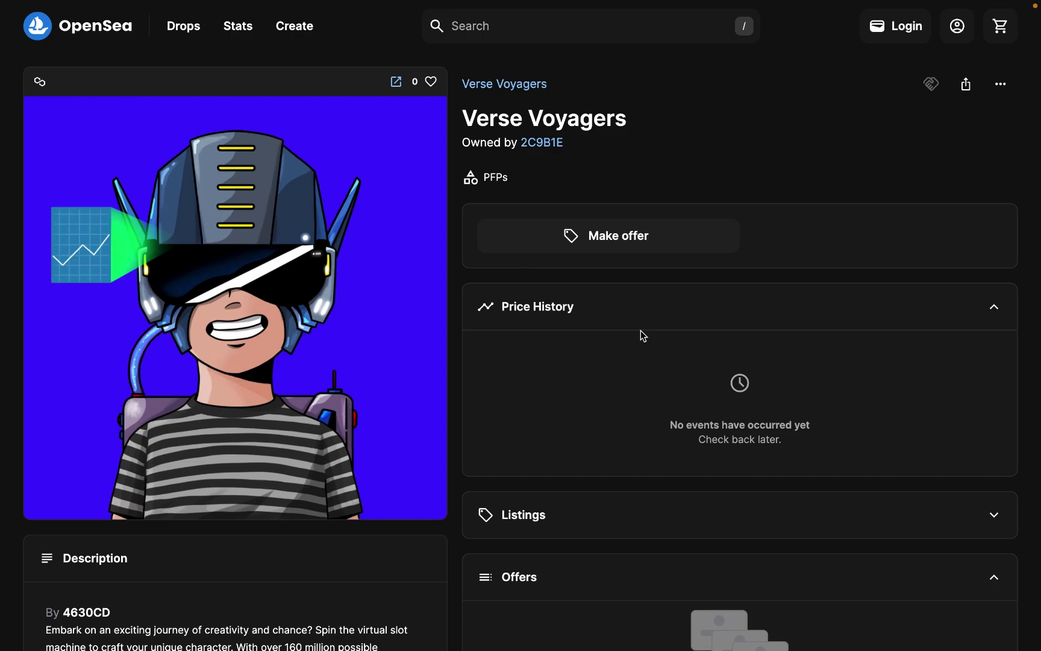
Scroll to the Description and Traits sections, showing Offworld Pack at 0.14% rarity.
scroll(640, 330, "down", 5)
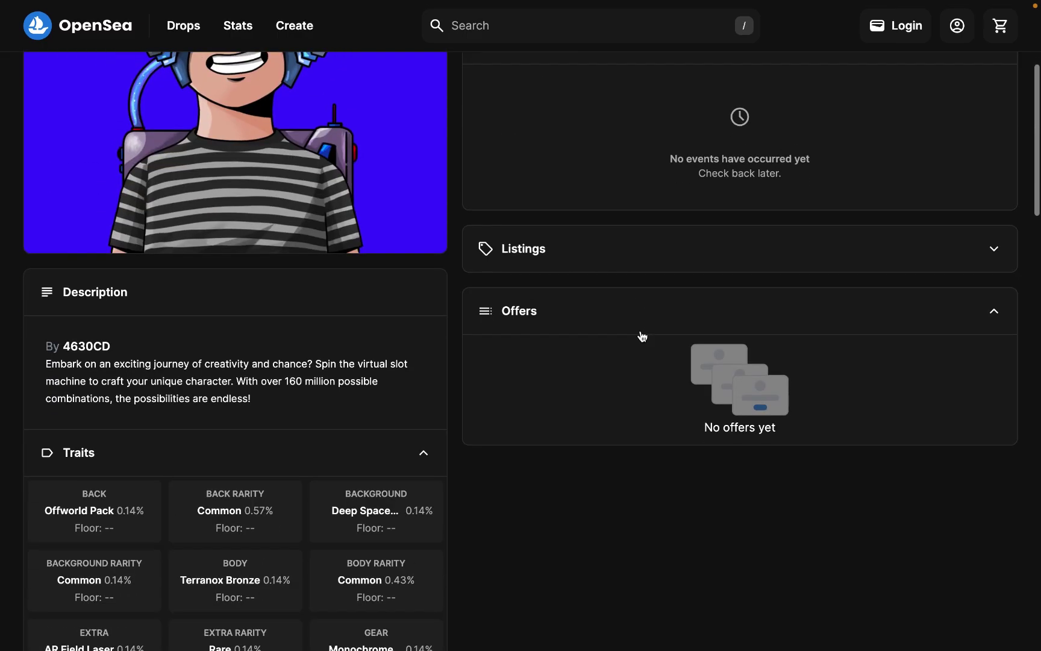